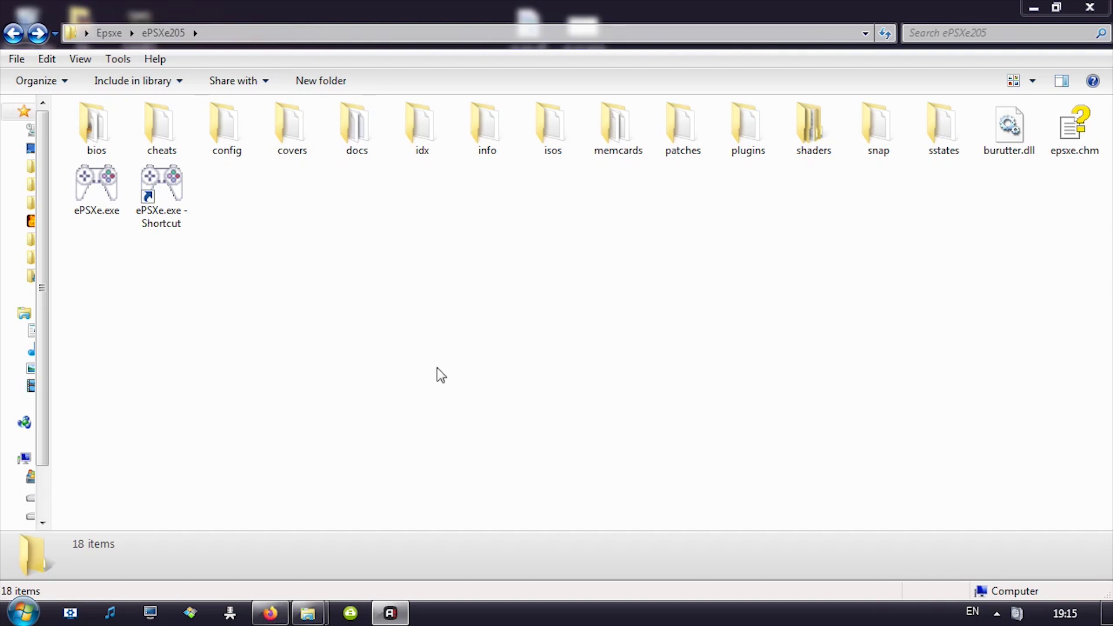
click(224, 266)
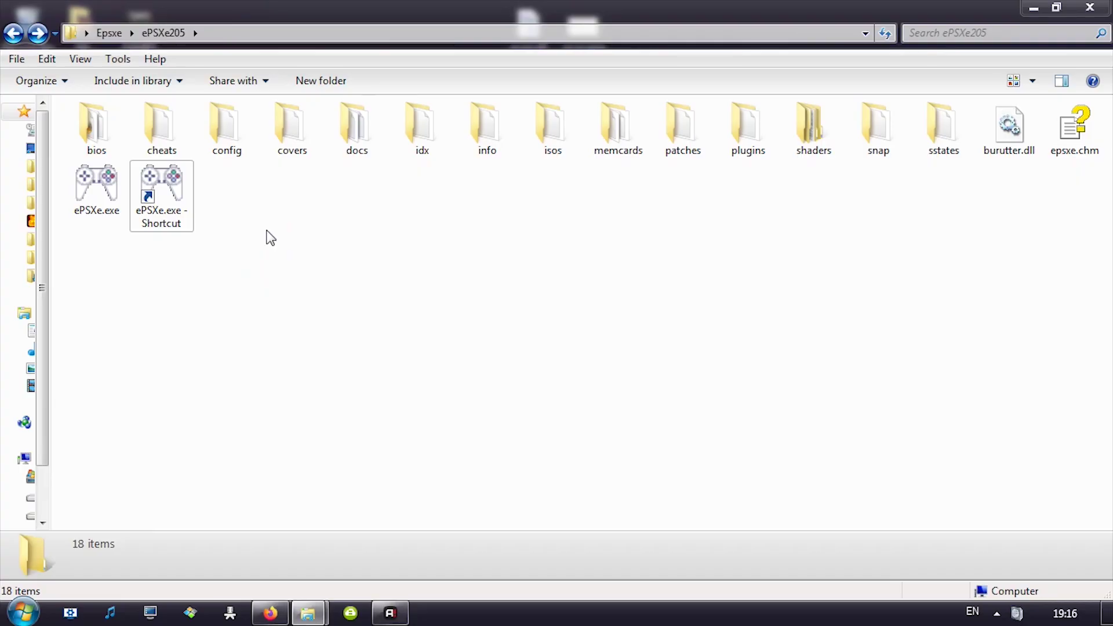
click(1065, 614)
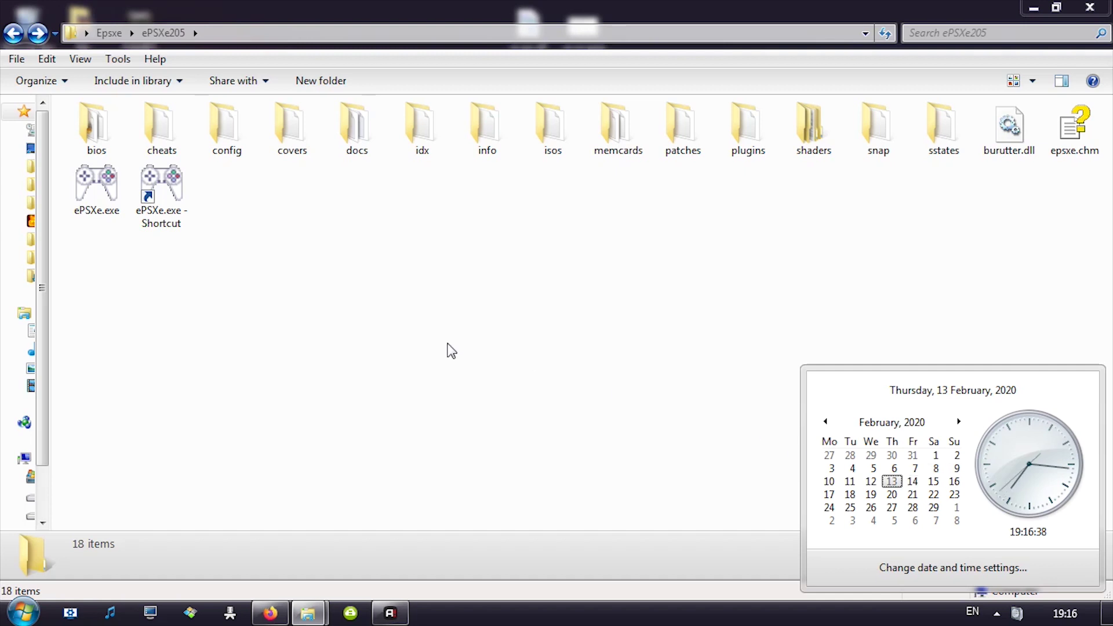
click(255, 318)
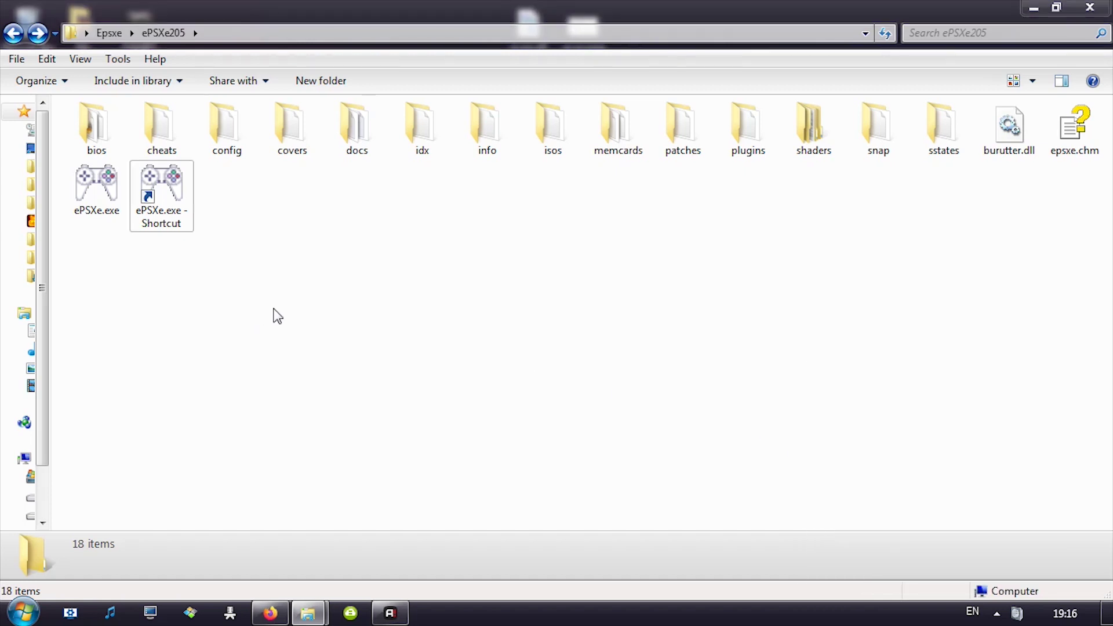
Delete the existing ePSXe.exe shortcut from the ePSXe205 folder.
key(Delete)
Check the SCPH-1001.bin and SCPH-7502.bin files in the bios folder and return to the ePSXe205 folder.
double_click(109, 142)
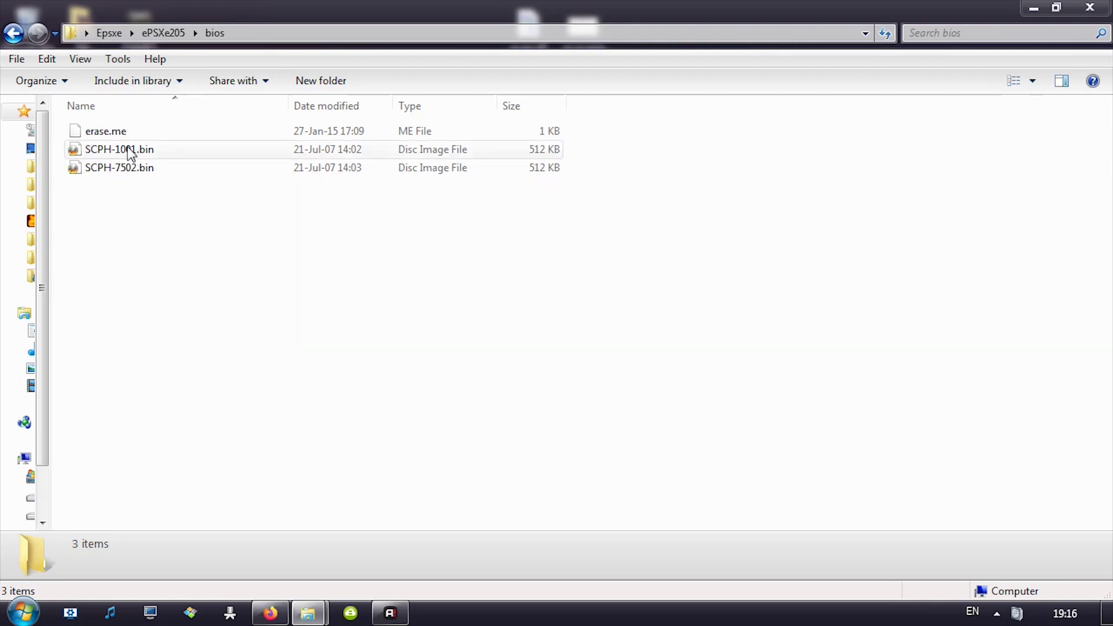
click(131, 152)
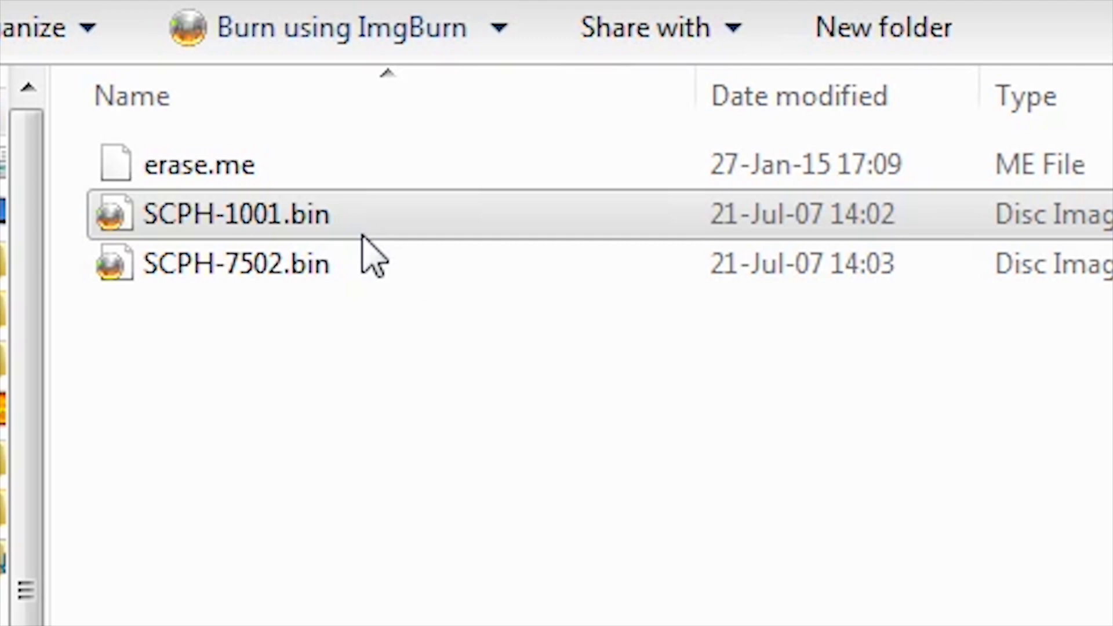
click(149, 166)
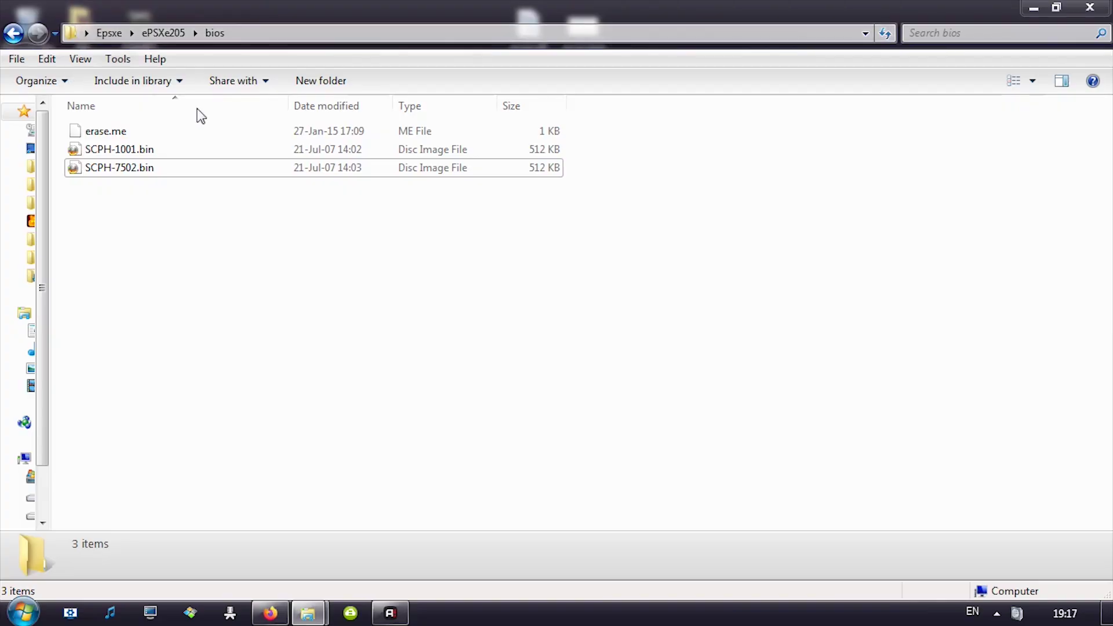
click(237, 253)
key(BackSpace)
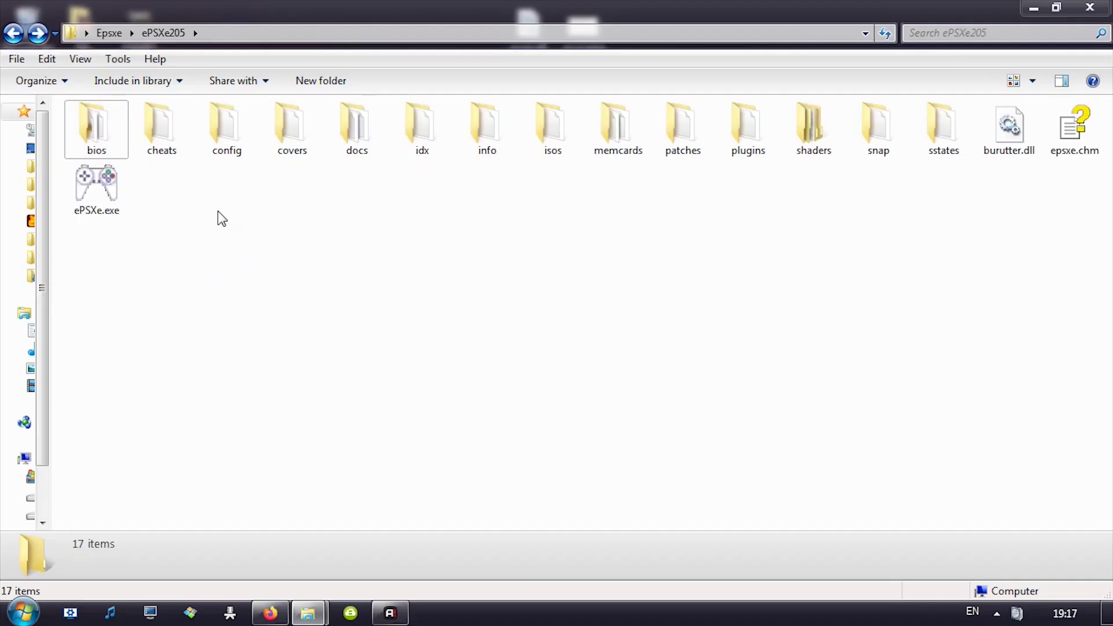
click(221, 221)
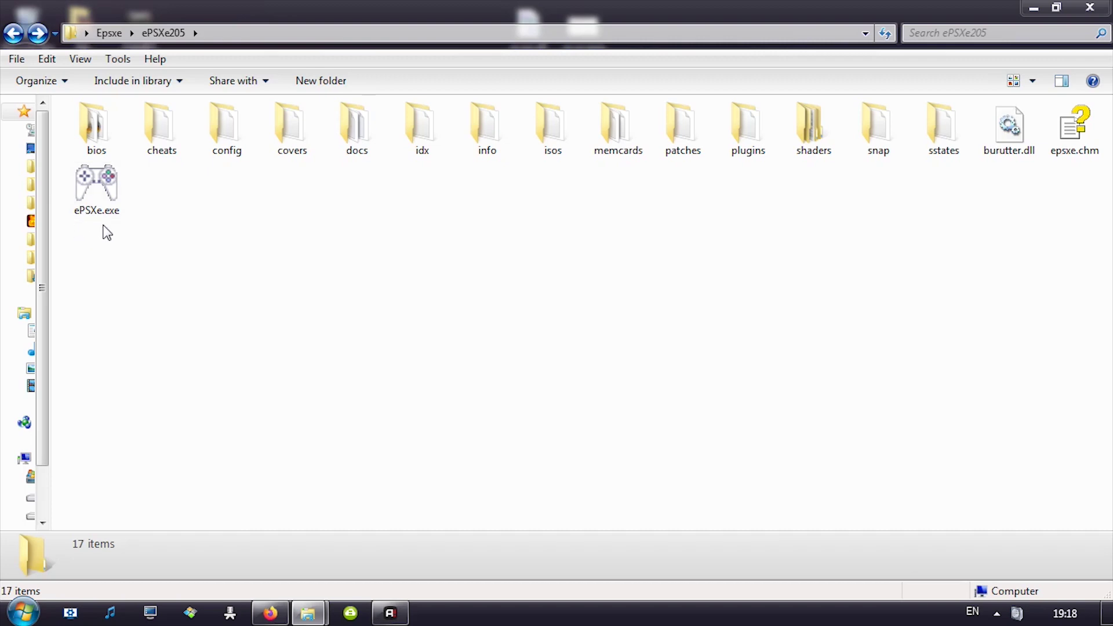
Create a shortcut to ePSXe.exe in the ePSXe205 folder.
click(85, 191)
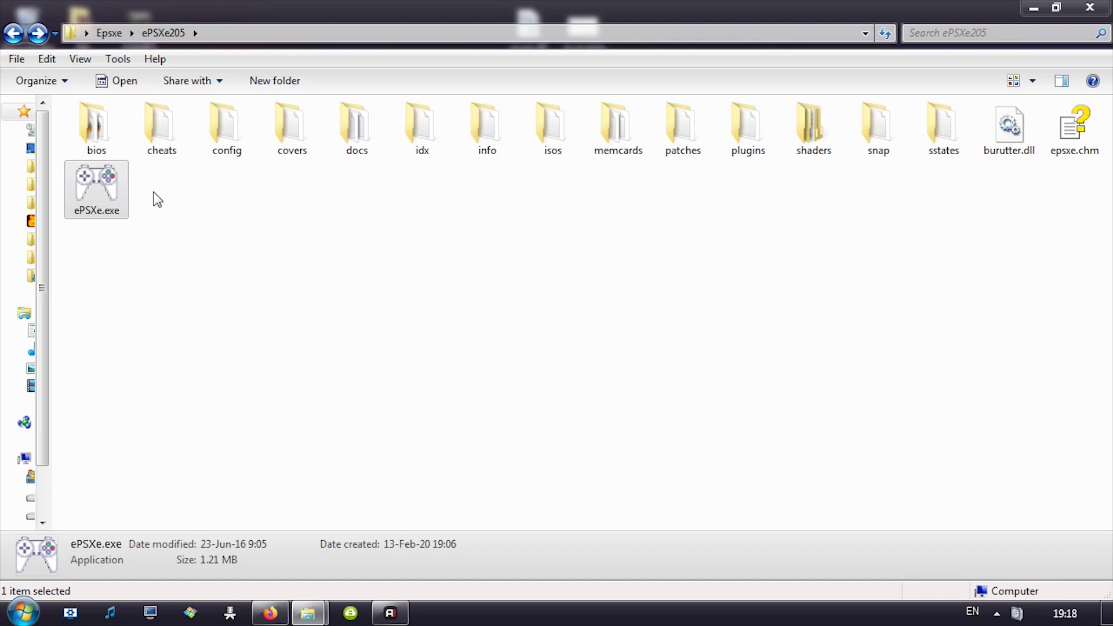
right_click(102, 200)
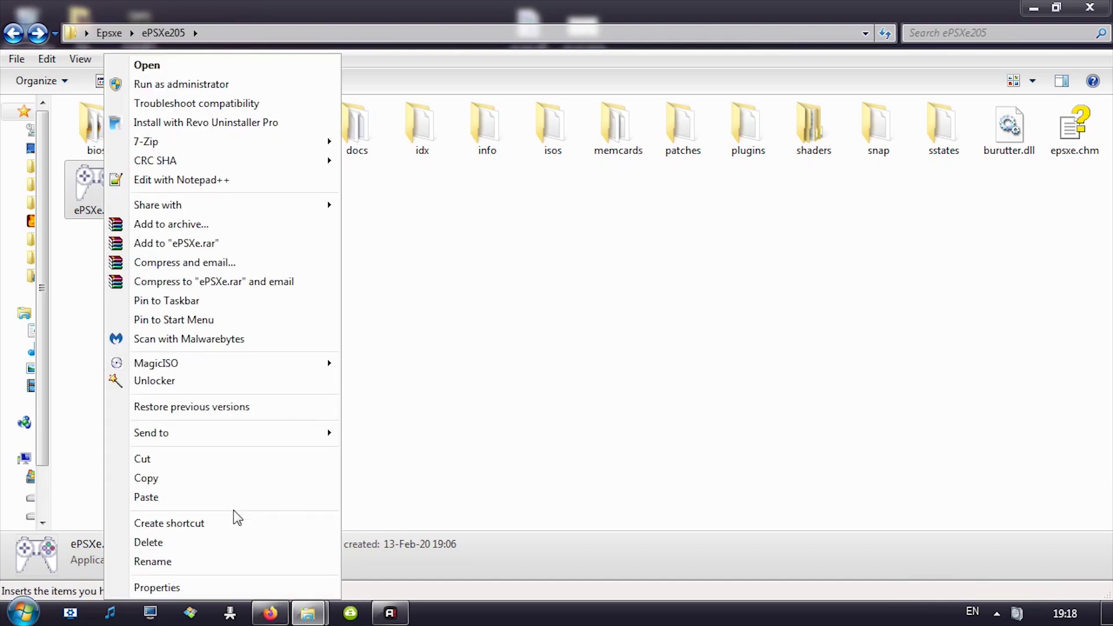
click(208, 519)
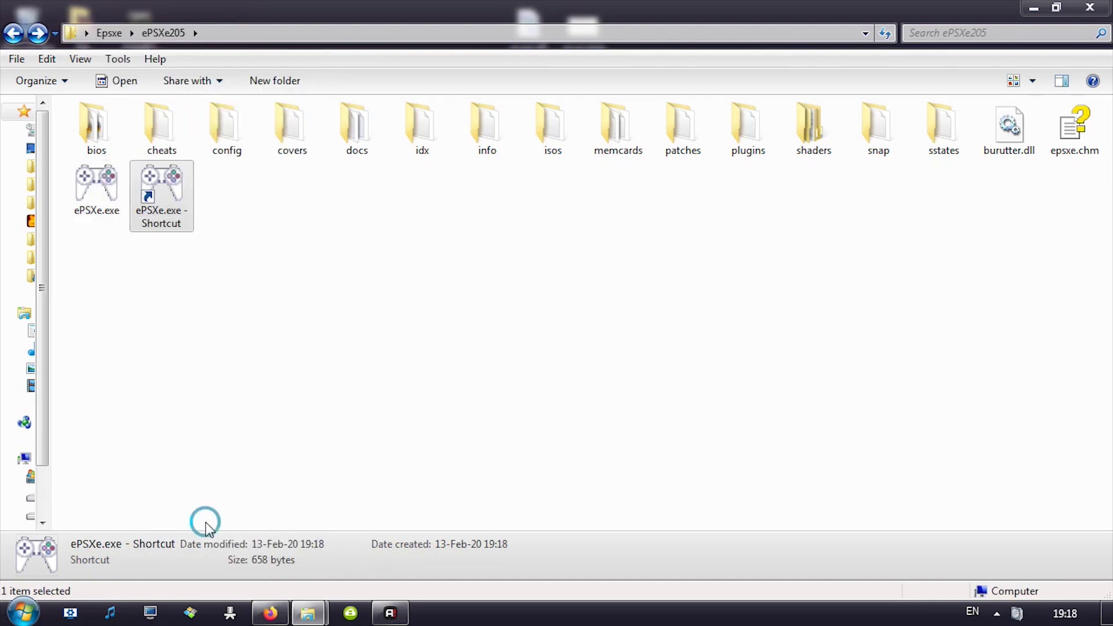
Append the launch argument -slowboot to the target path in the ePSXe.exe shortcut's properties.
right_click(162, 191)
click(218, 587)
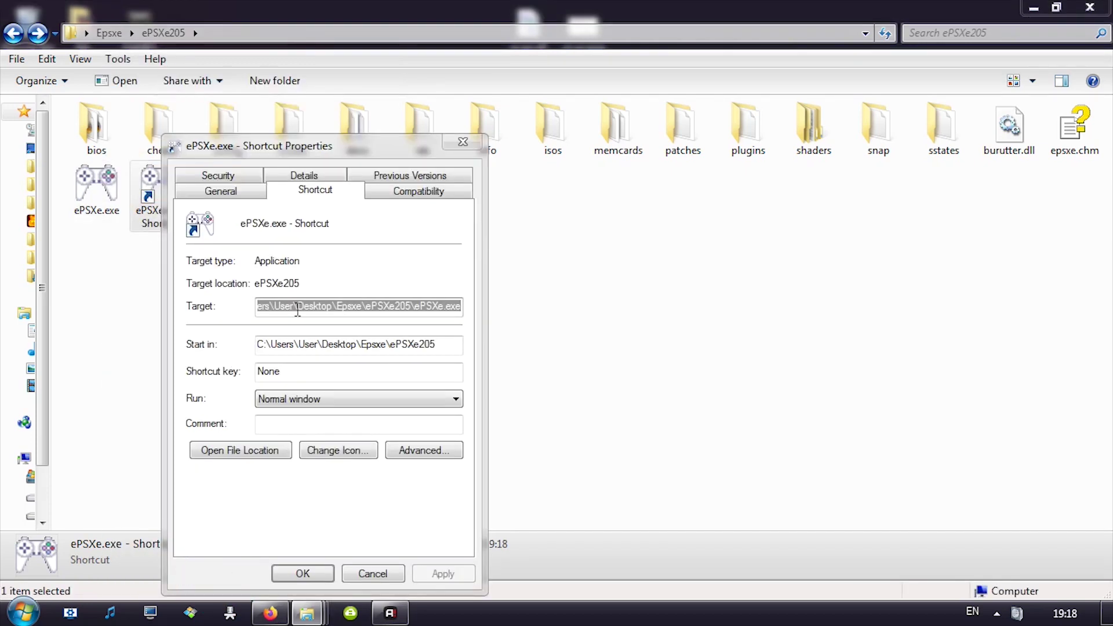
drag(322, 305, 556, 323)
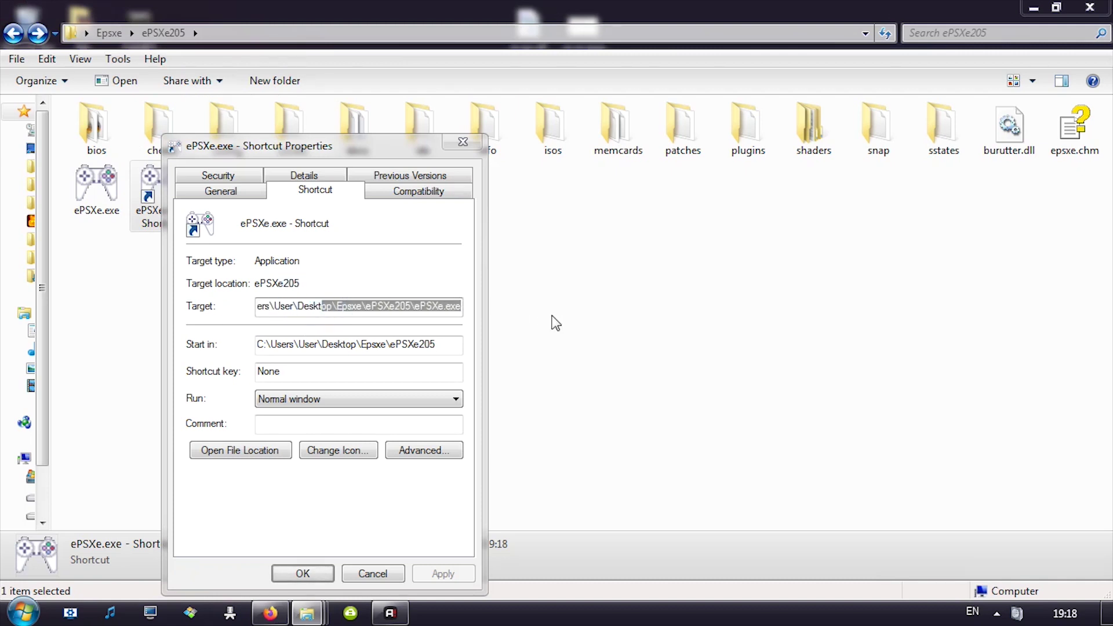
key(End)
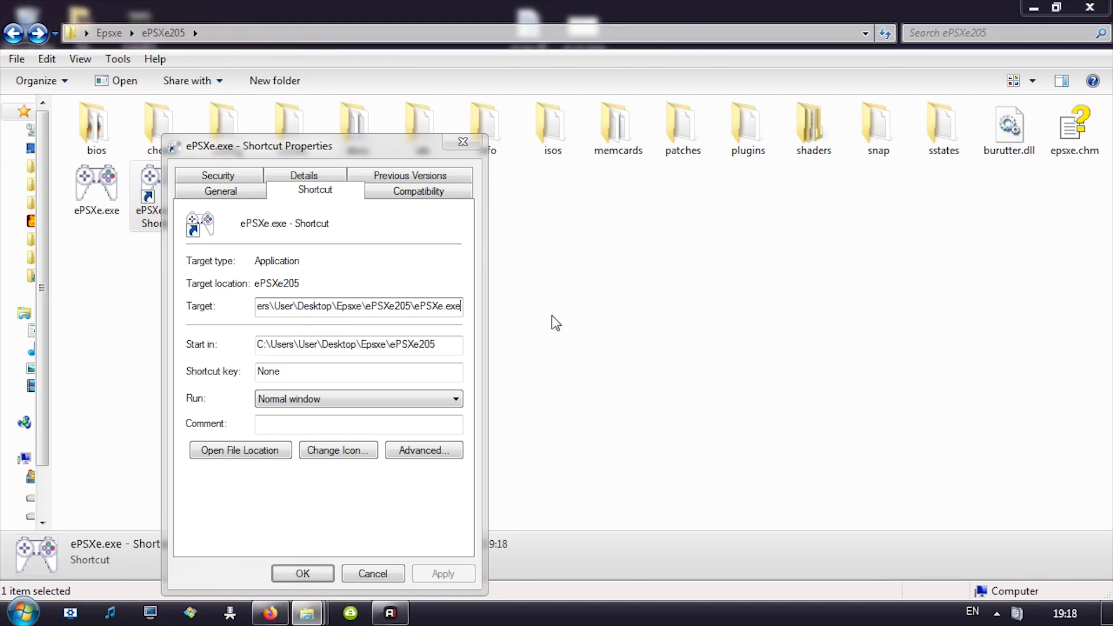
text(-)
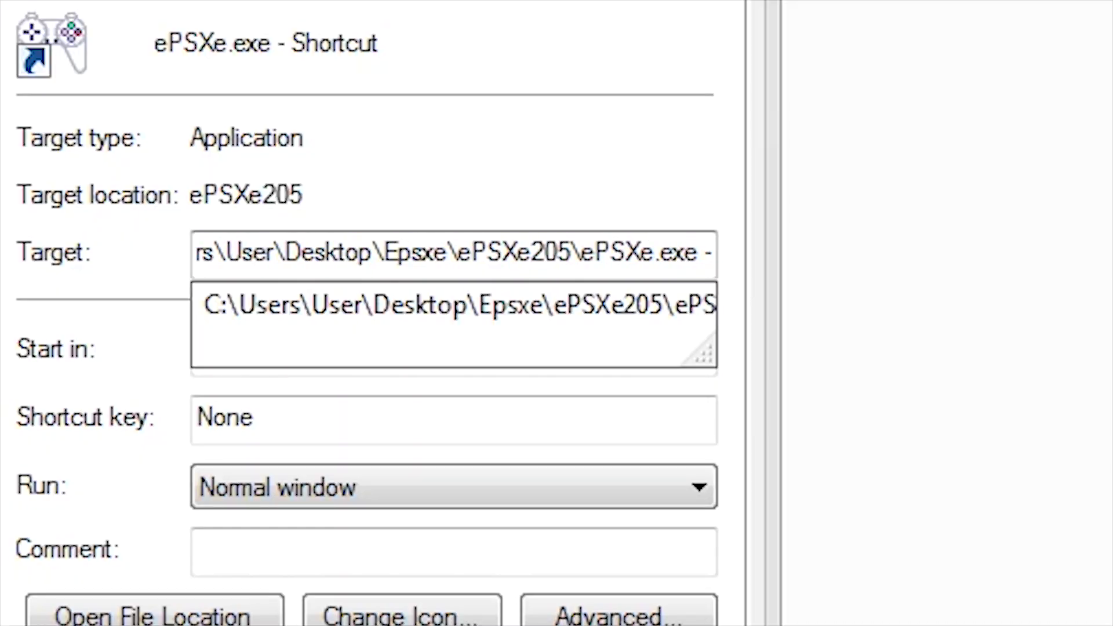
text(slowboot)
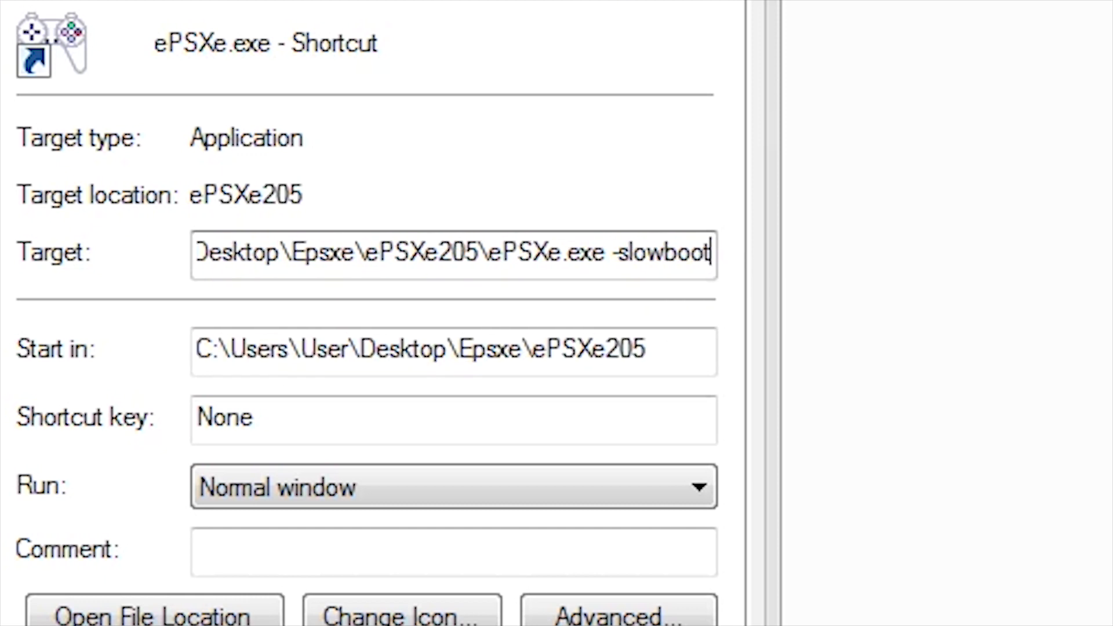
click(609, 254)
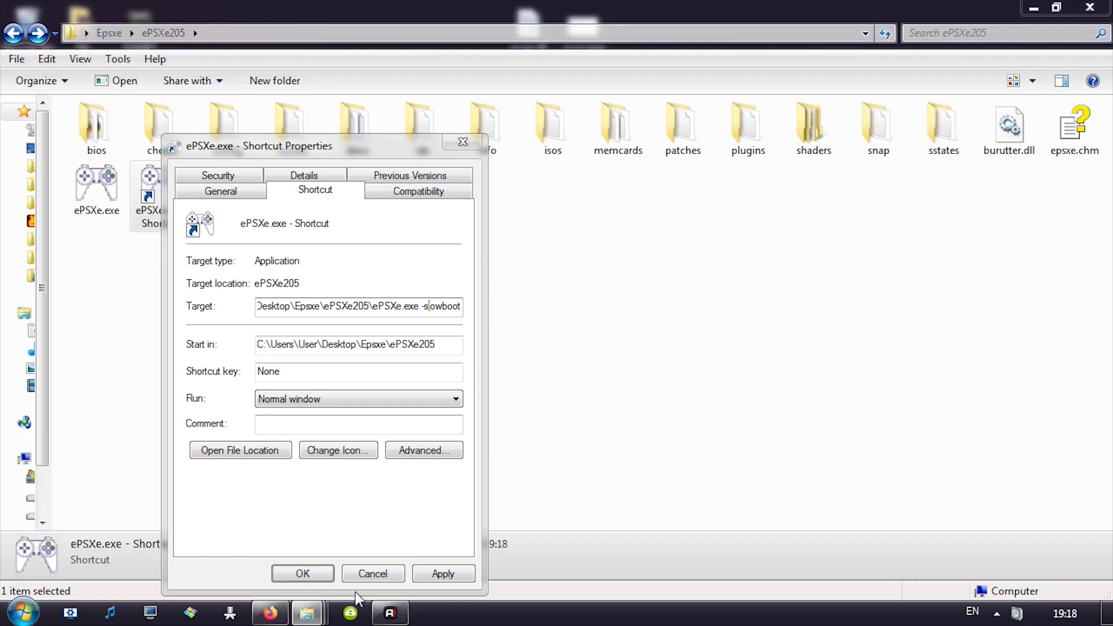
click(300, 572)
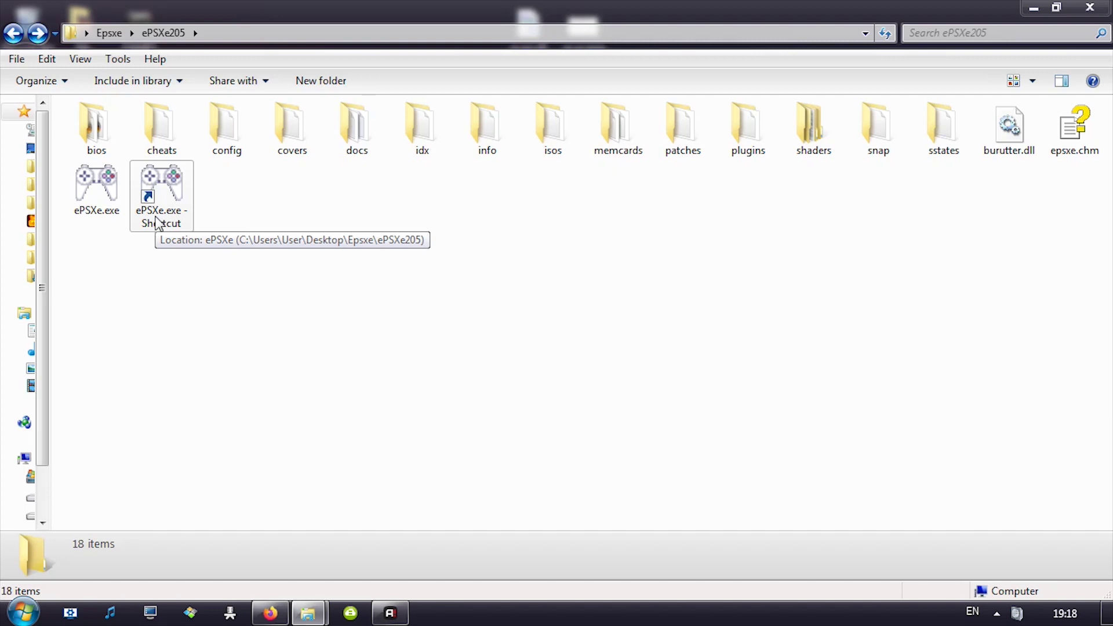
Launch ePSXe from the shortcut and set SCPH-1001.bin as its BIOS, dismissing the game list.
click(157, 222)
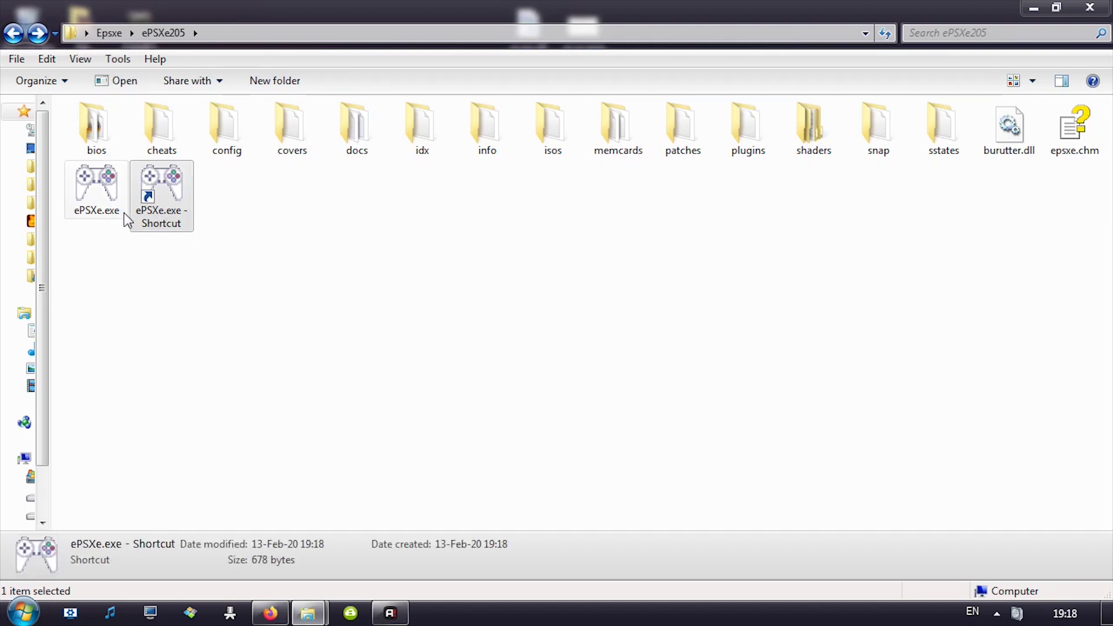
double_click(179, 194)
click(135, 83)
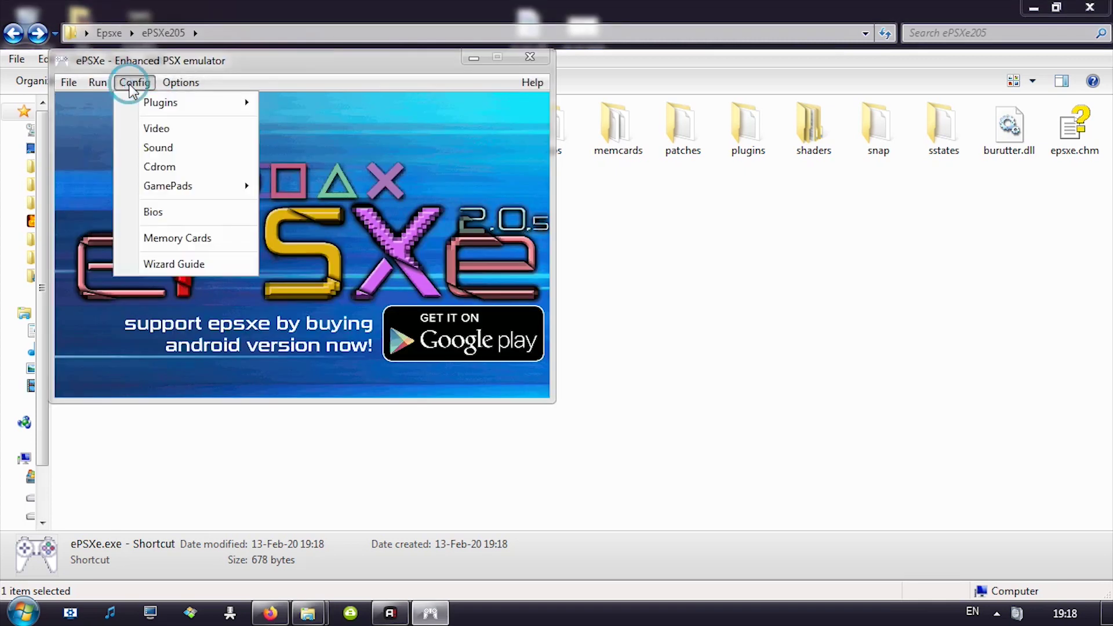
click(152, 212)
click(279, 170)
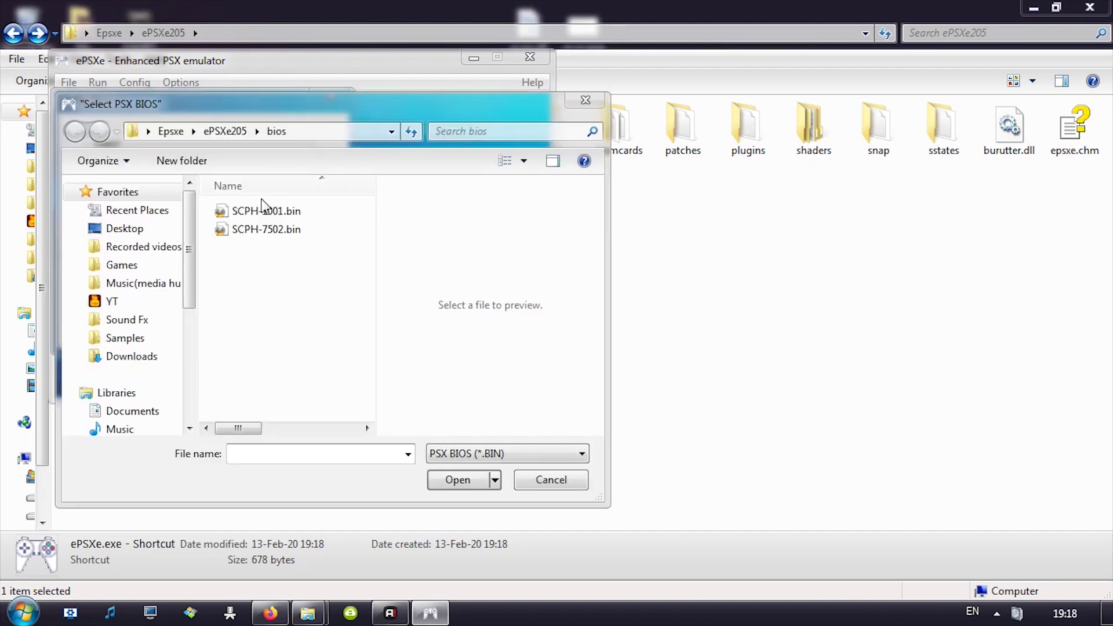
double_click(257, 210)
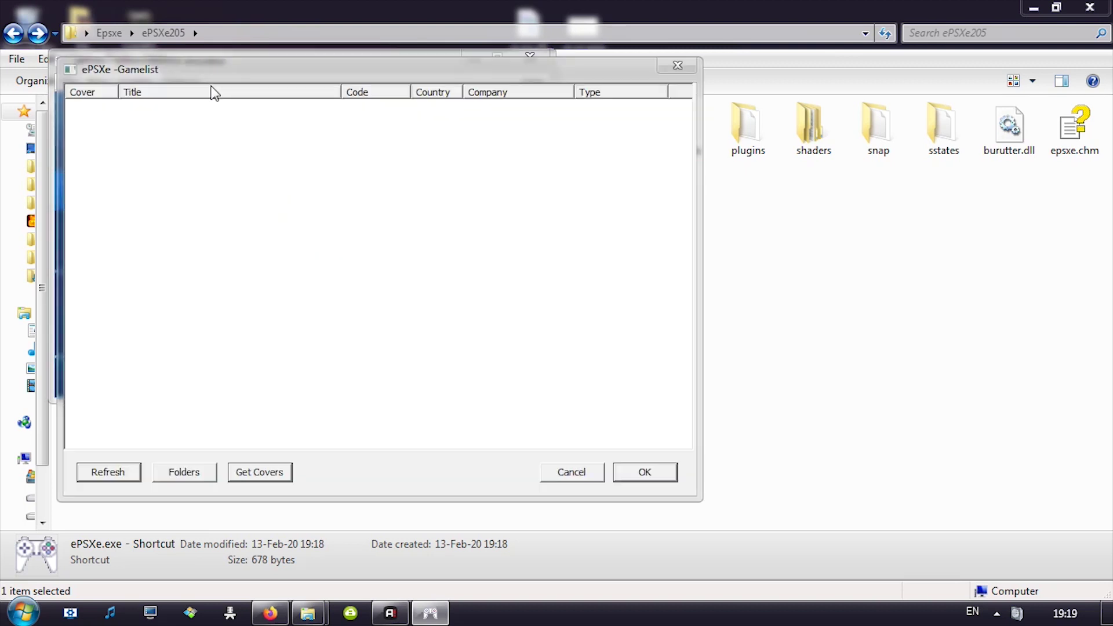
click(571, 469)
Run the ISO Crash Bandicoot (USA).bin from the PS 1 ROMS folder and leave the game after the startup sequence.
click(69, 82)
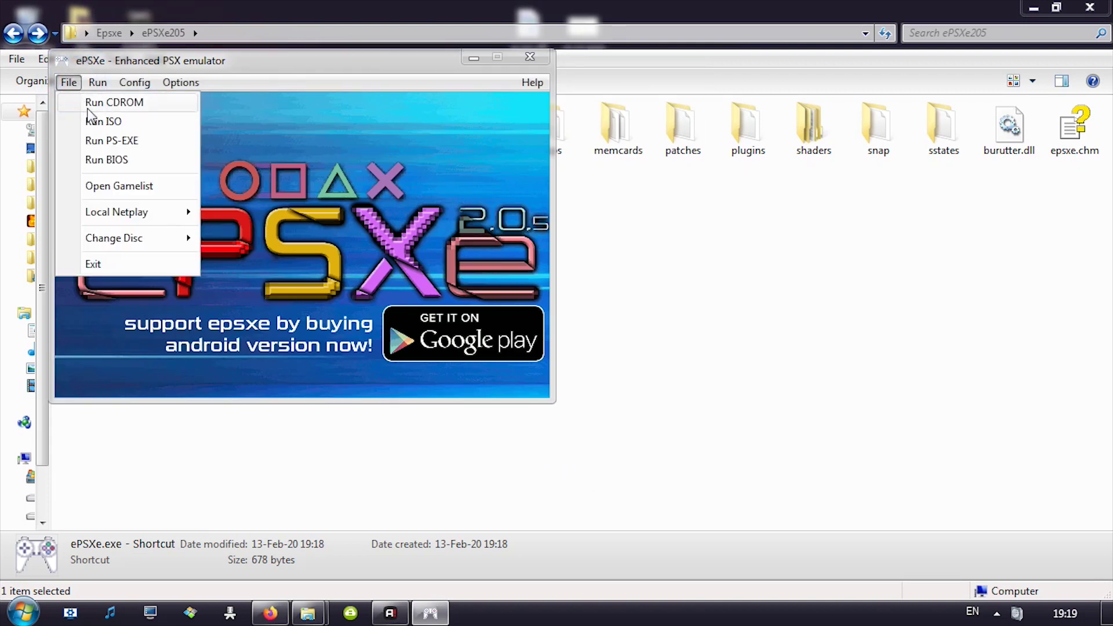
click(95, 119)
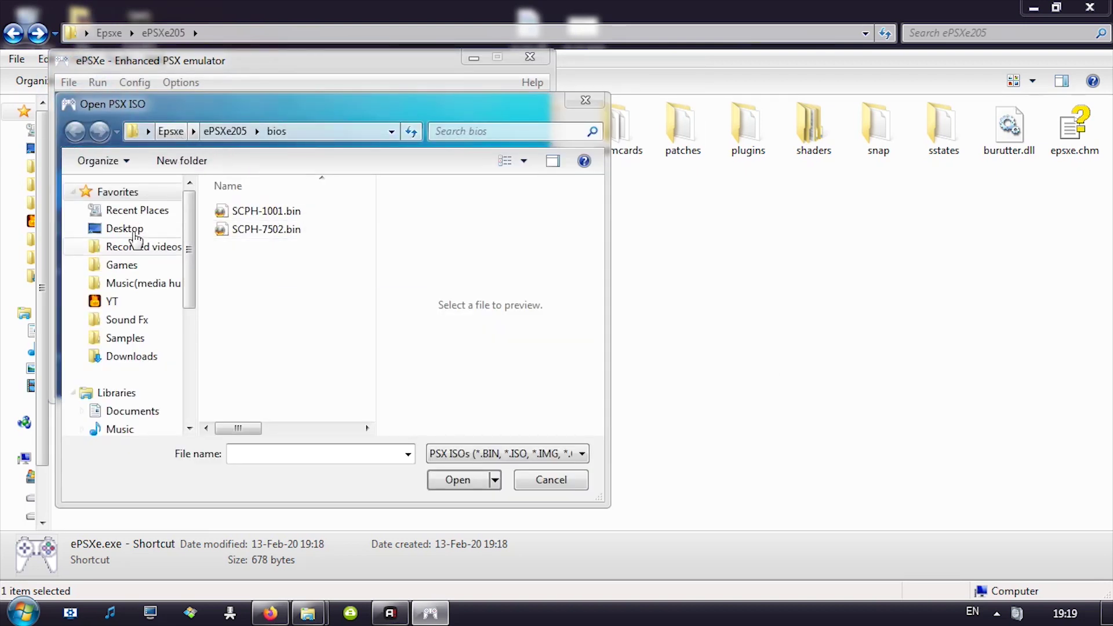
click(121, 265)
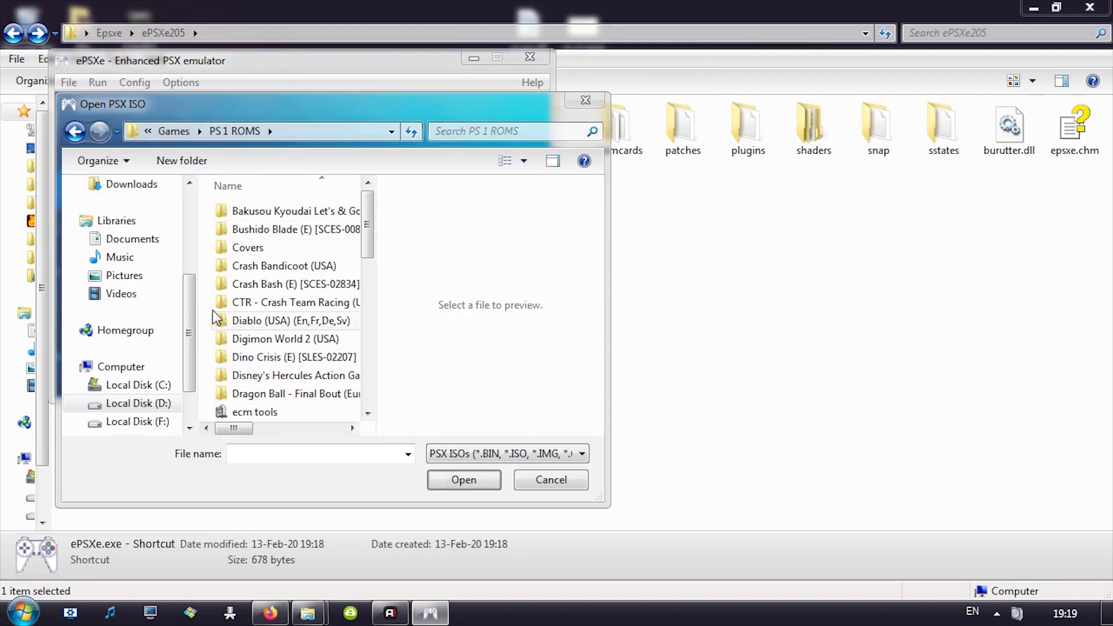
drag(197, 295, 109, 291)
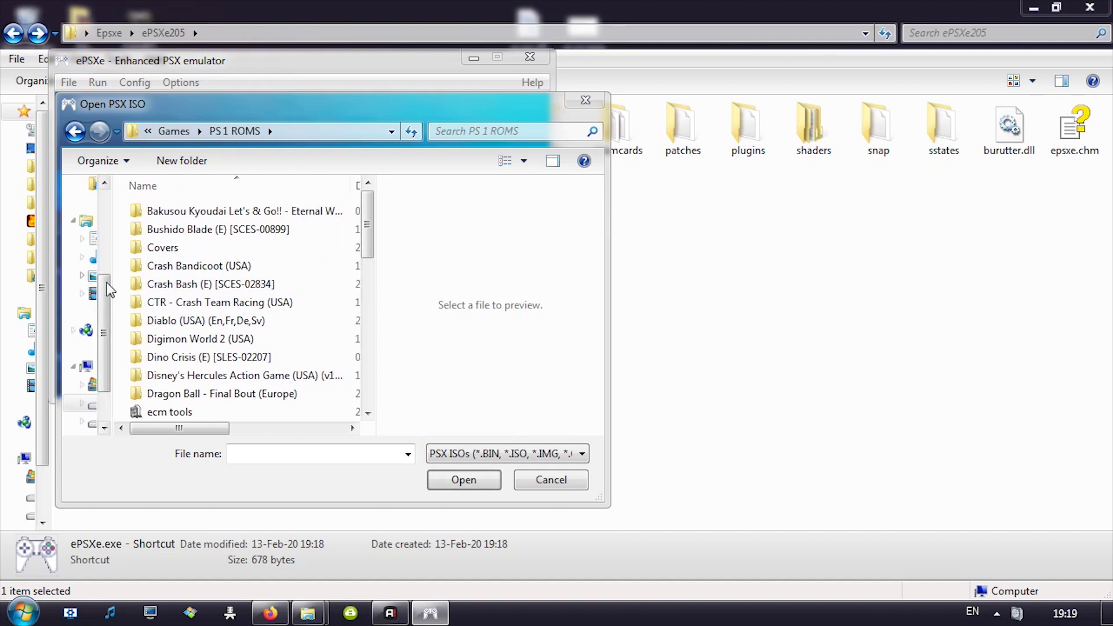
double_click(166, 266)
click(198, 235)
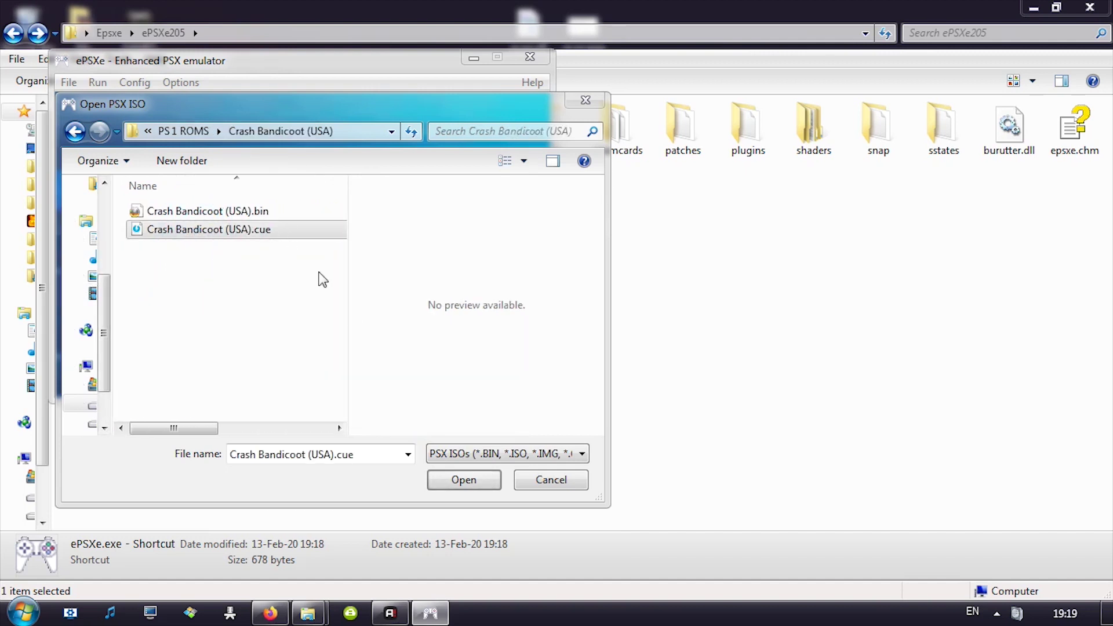
click(236, 210)
click(461, 481)
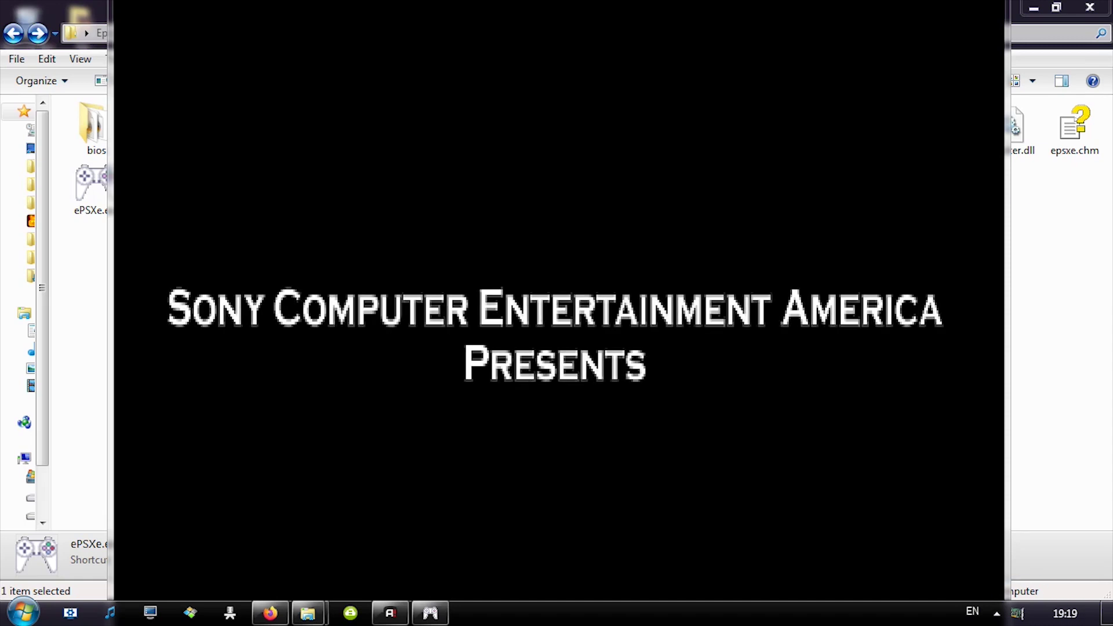
key(Escape)
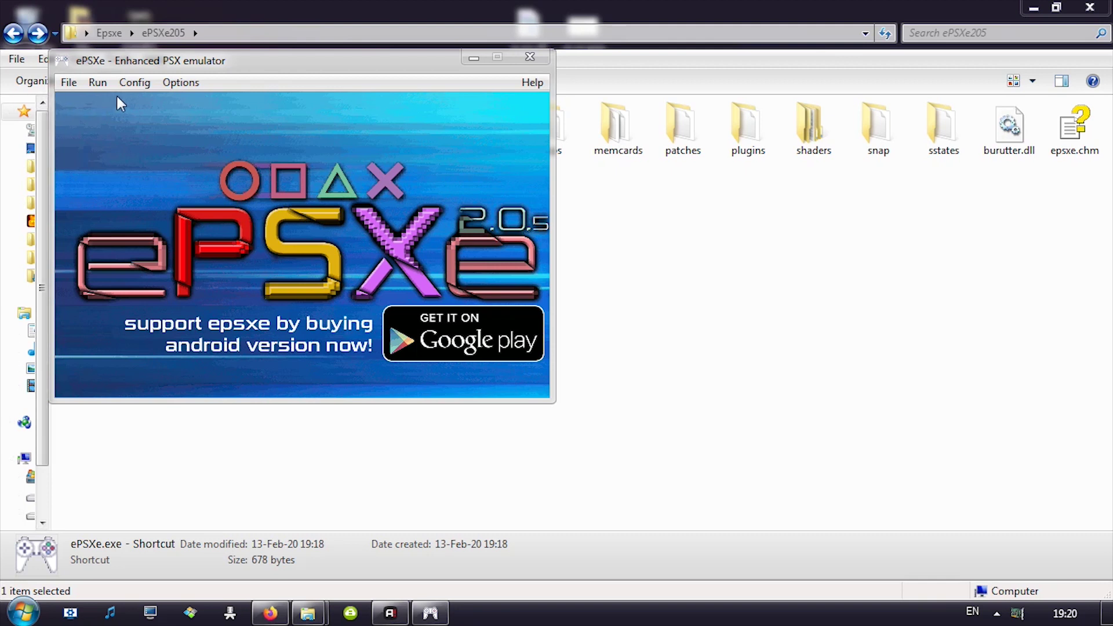
click(137, 83)
mouse_move(182, 86)
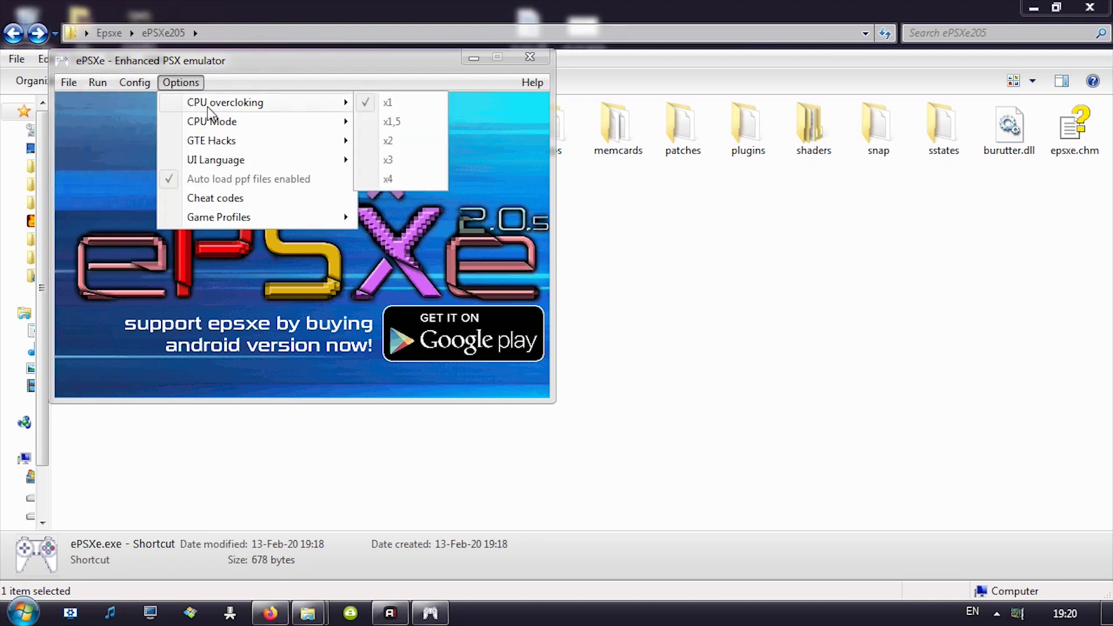
mouse_move(225, 145)
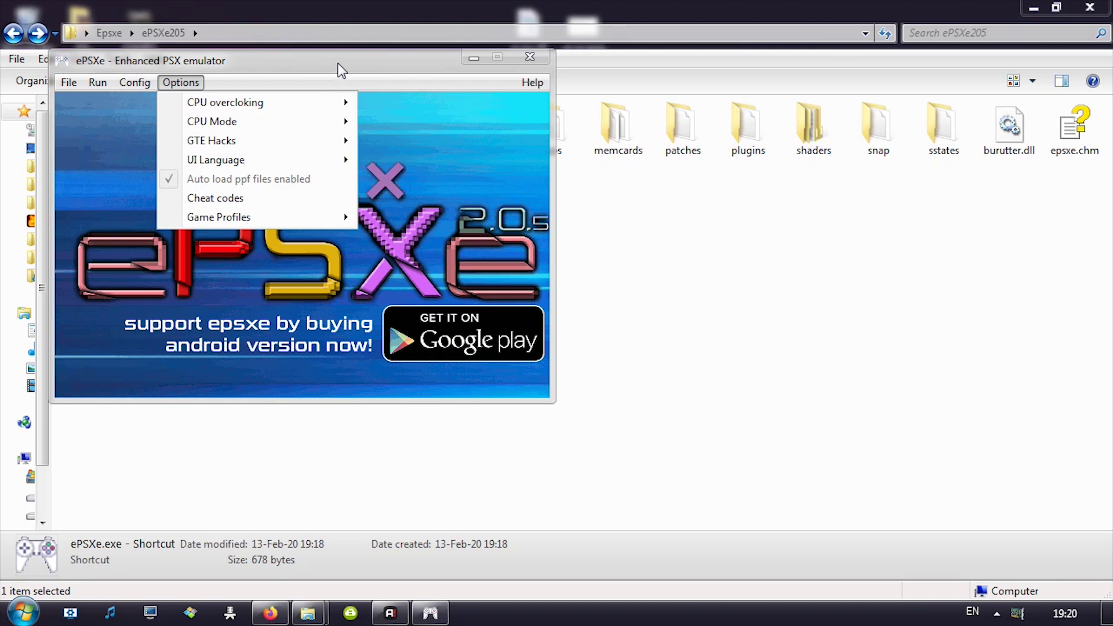
mouse_move(134, 82)
mouse_move(177, 106)
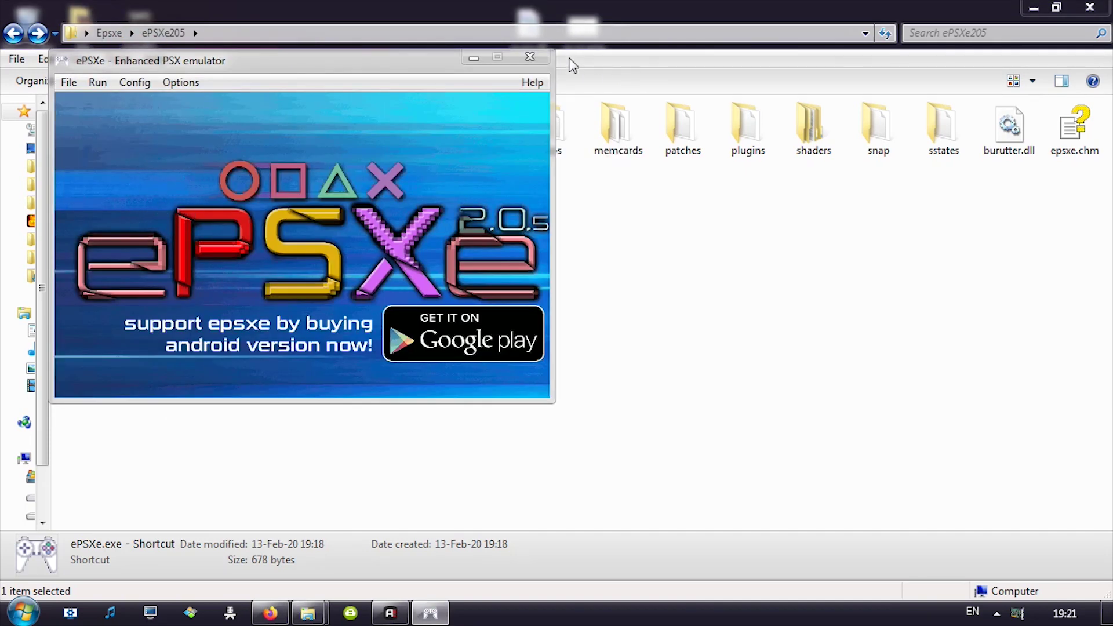
Close the emulator and remove the -slowboot argument from the ePSXe.exe shortcut's target.
click(530, 57)
click(290, 215)
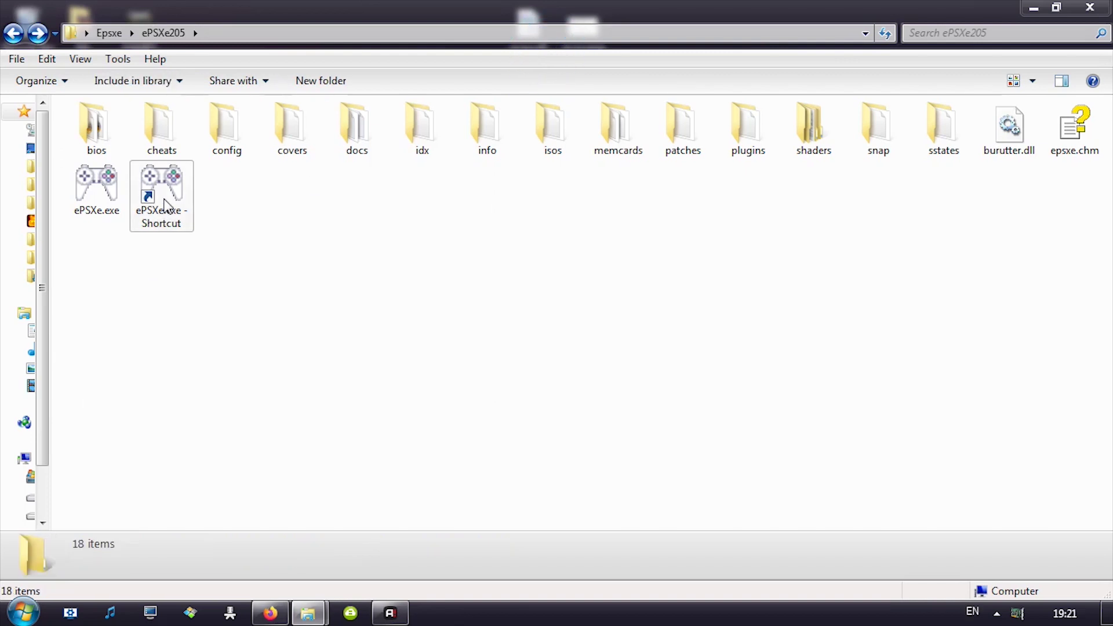
right_click(168, 207)
click(226, 589)
click(432, 309)
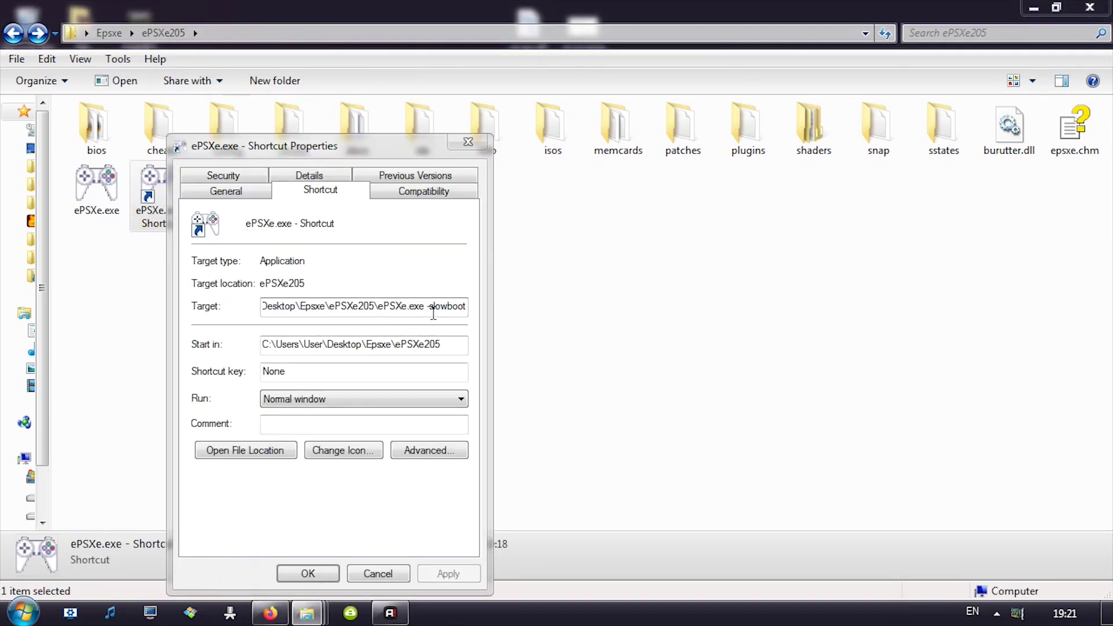
drag(429, 304, 567, 311)
key(BackSpace)
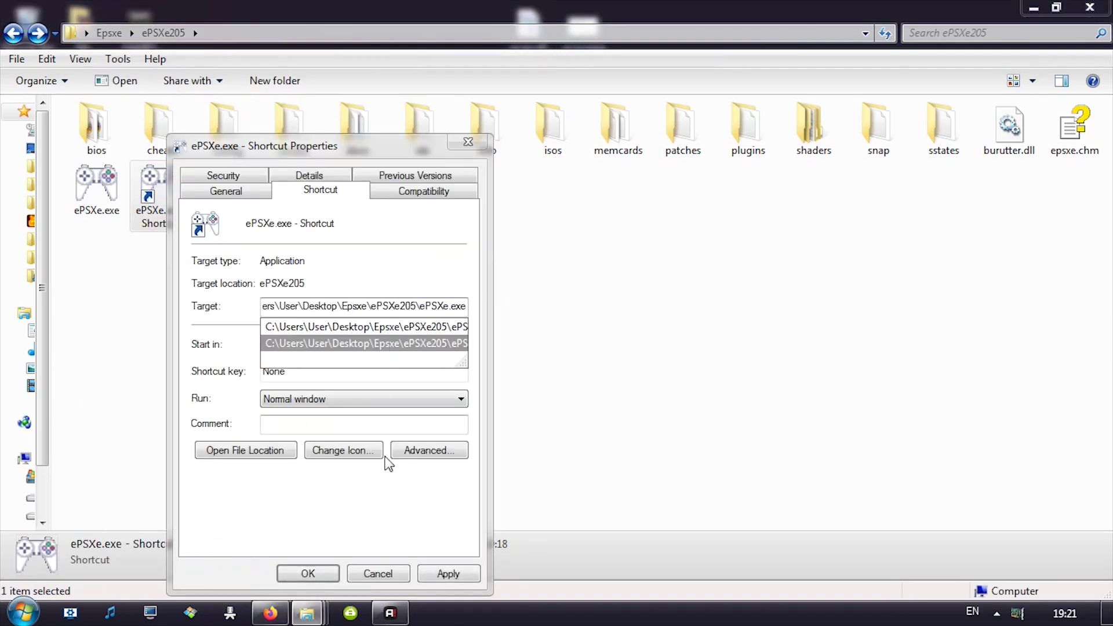
click(303, 575)
Launch ePSXe from the edited shortcut and run the Crash Bandicoot ISO again.
right_click(187, 203)
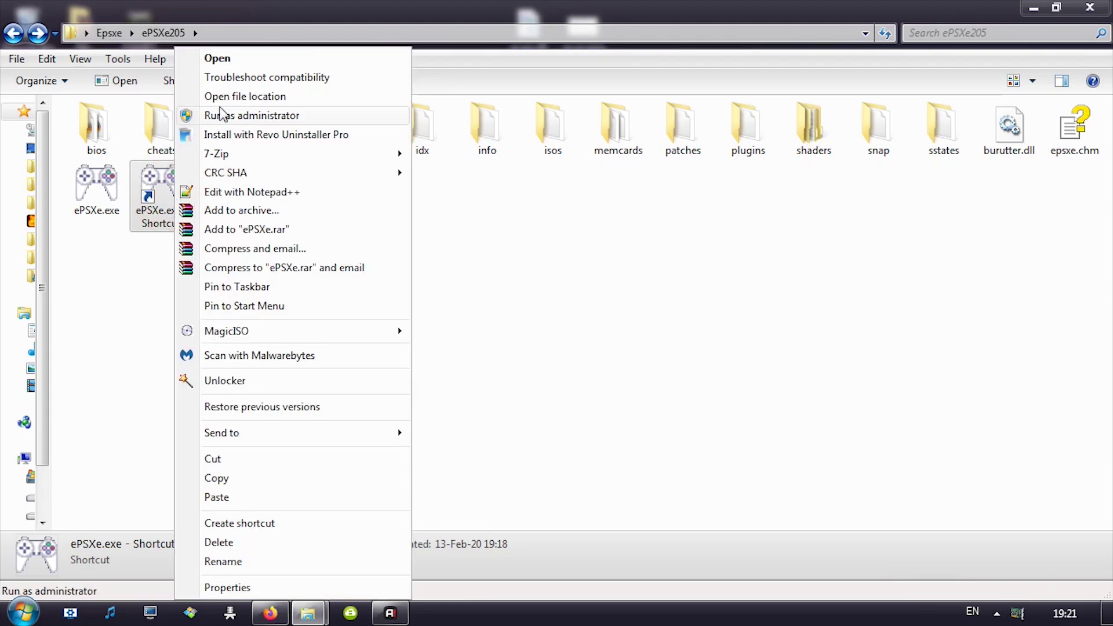
click(221, 58)
click(76, 84)
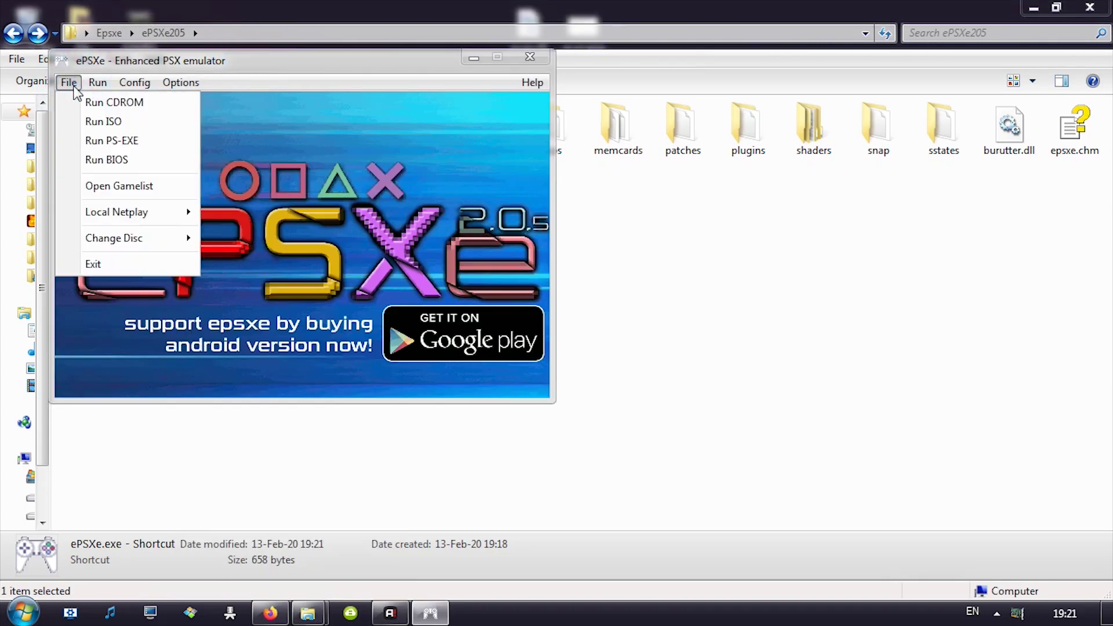
click(100, 118)
double_click(234, 230)
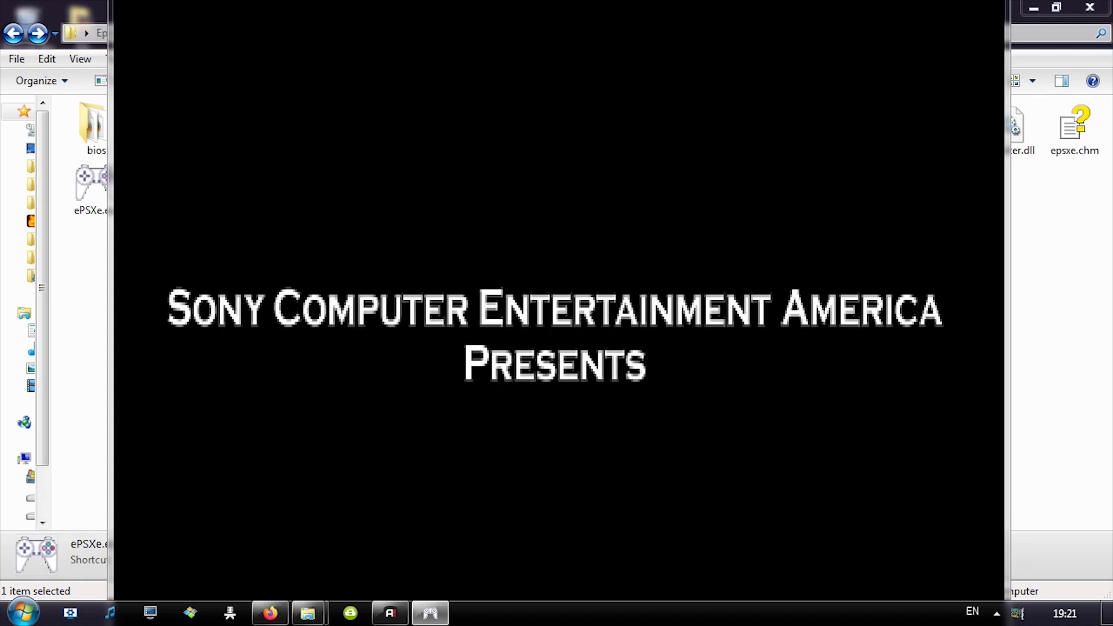
Stop the running game and exit the emulator.
key(Escape)
click(71, 82)
click(108, 268)
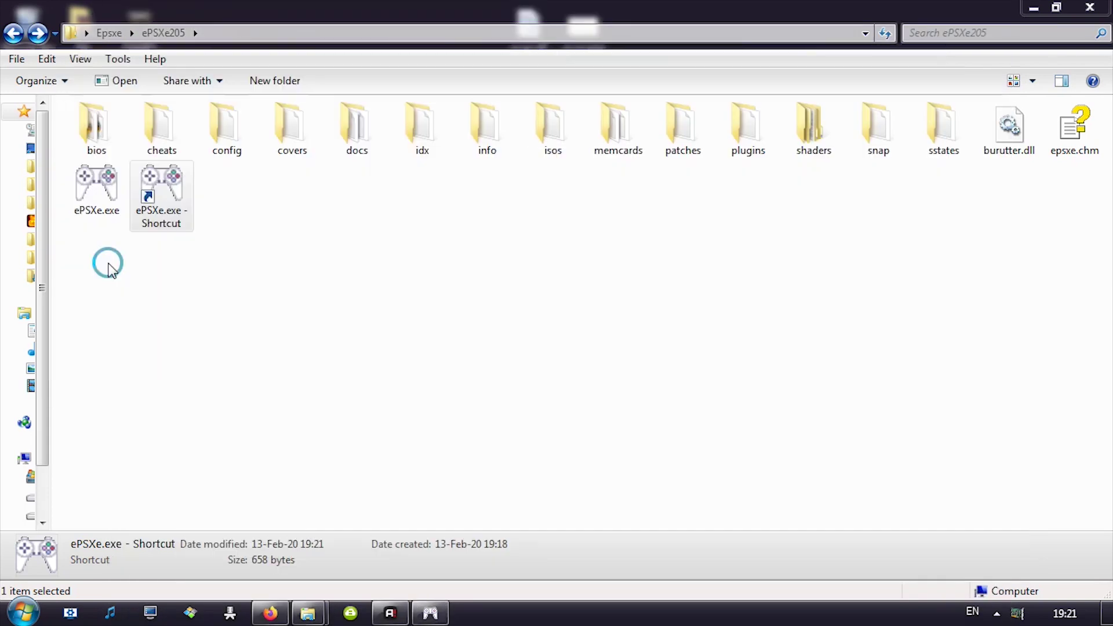
click(183, 317)
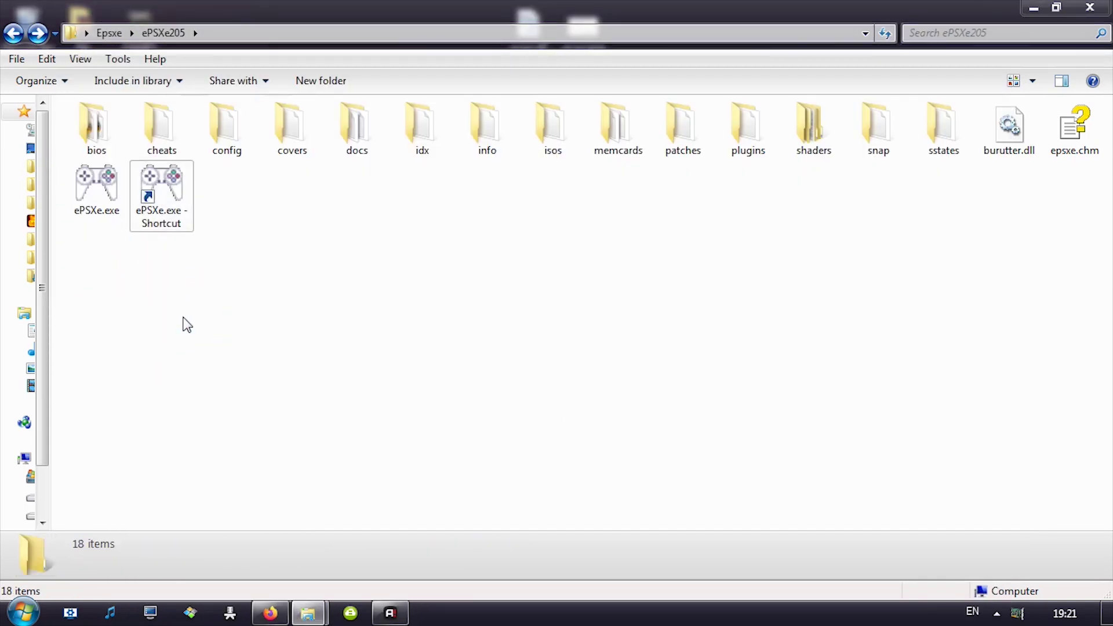